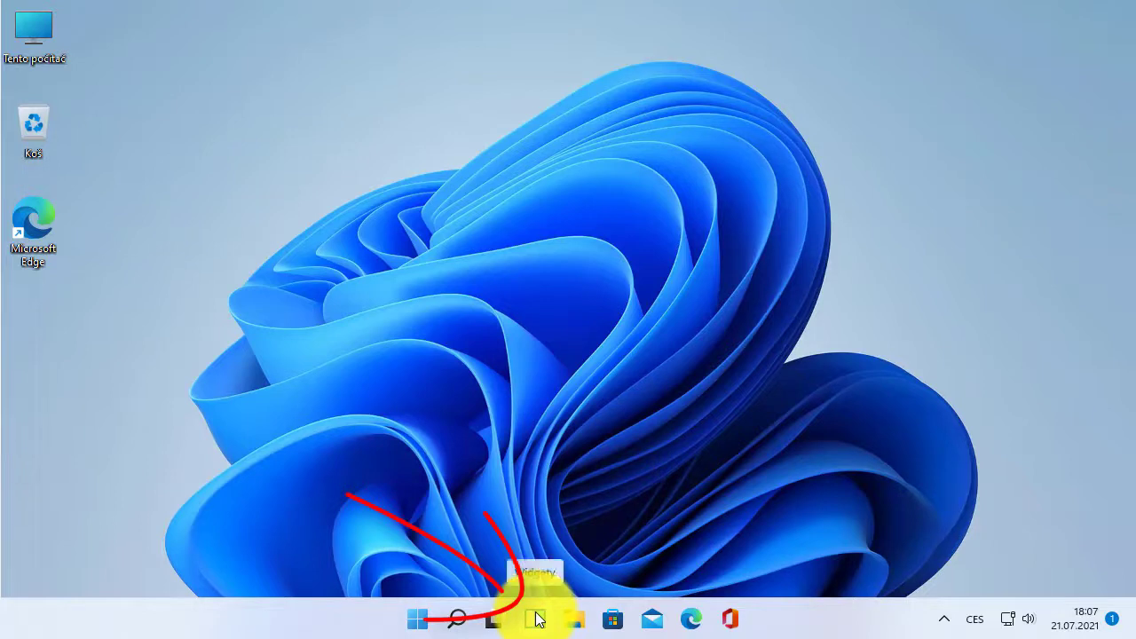
Open the widgets board and the taskbar settings, switch the Widgets taskbar item off and switch it back on
{"action": "left_click", "coordinate": [536, 619]}
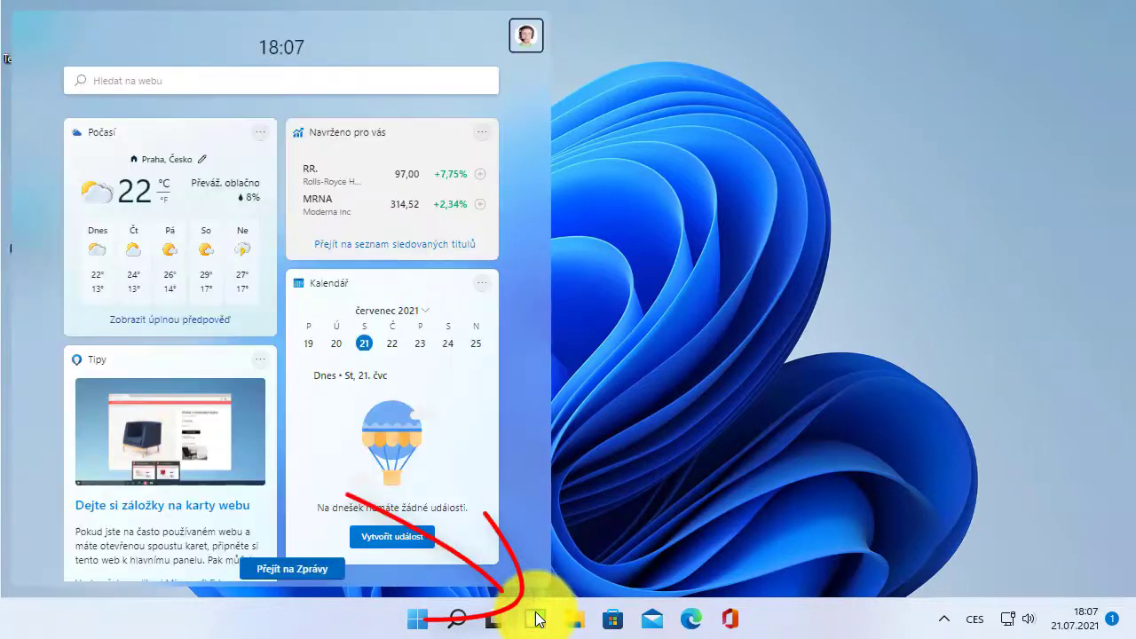
{"action": "right_click", "coordinate": [830, 616]}
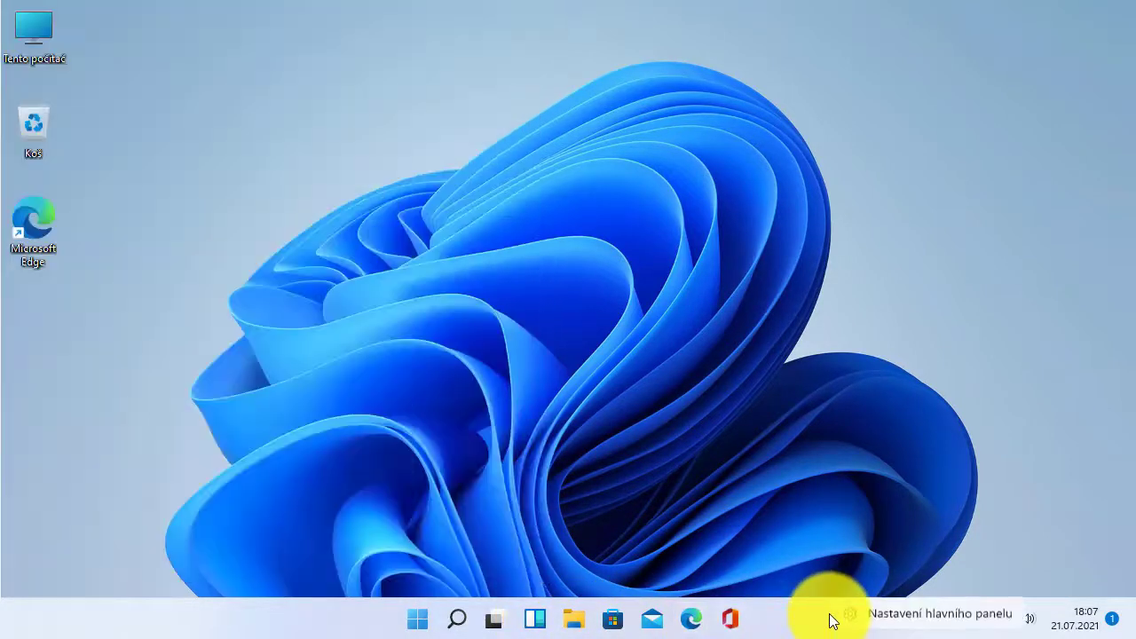
{"action": "left_click", "coordinate": [887, 614]}
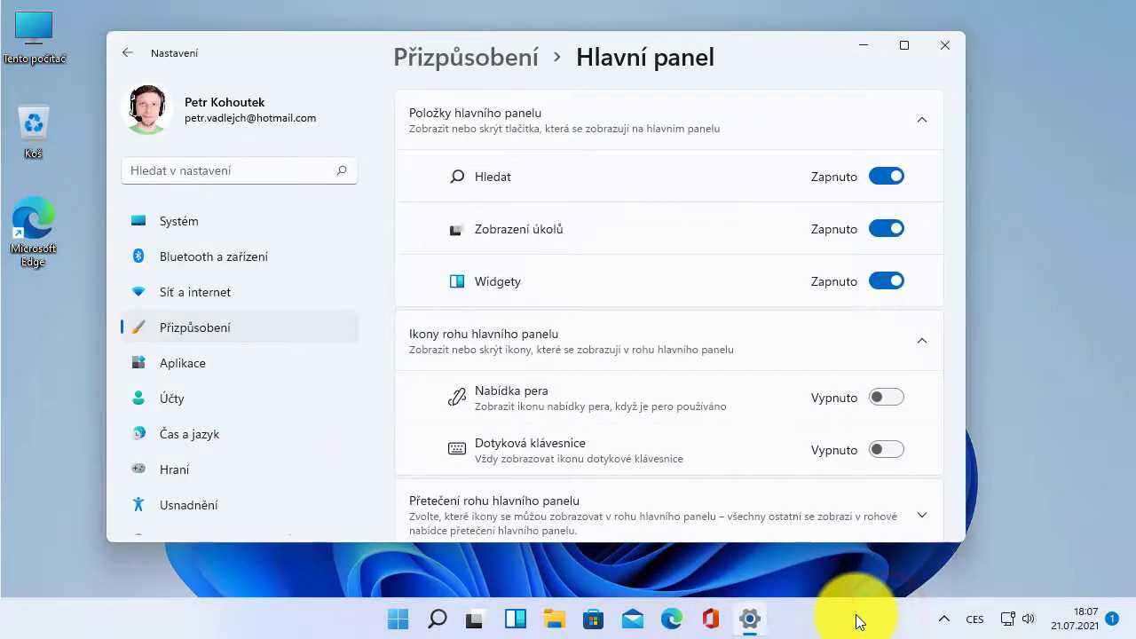
{"action": "left_click", "coordinate": [877, 282]}
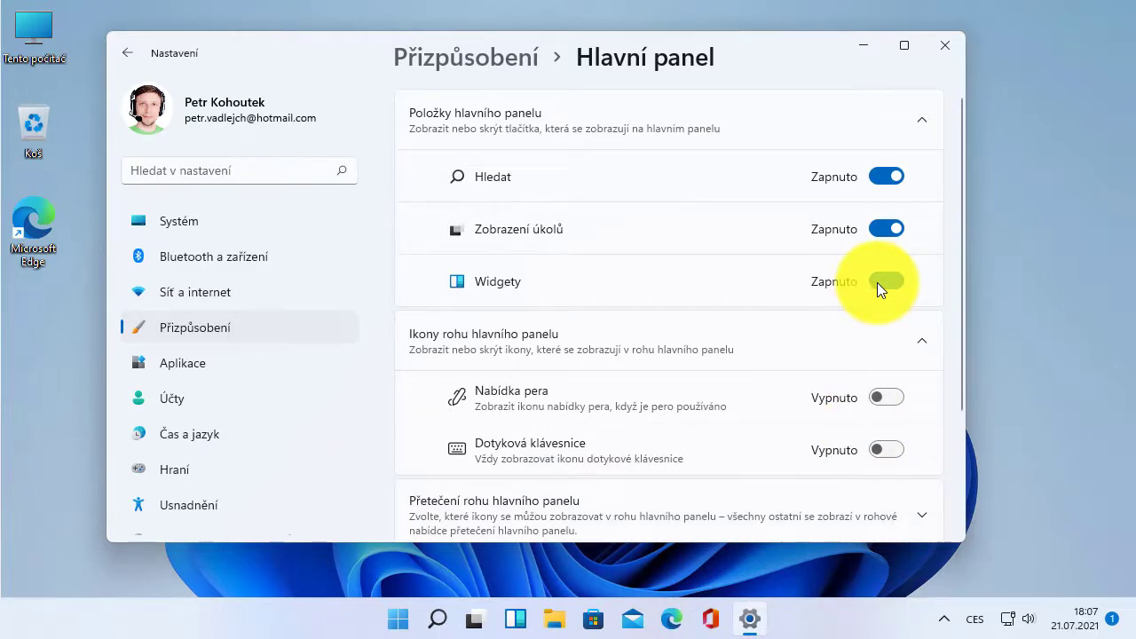
{"action": "left_click", "coordinate": [877, 283]}
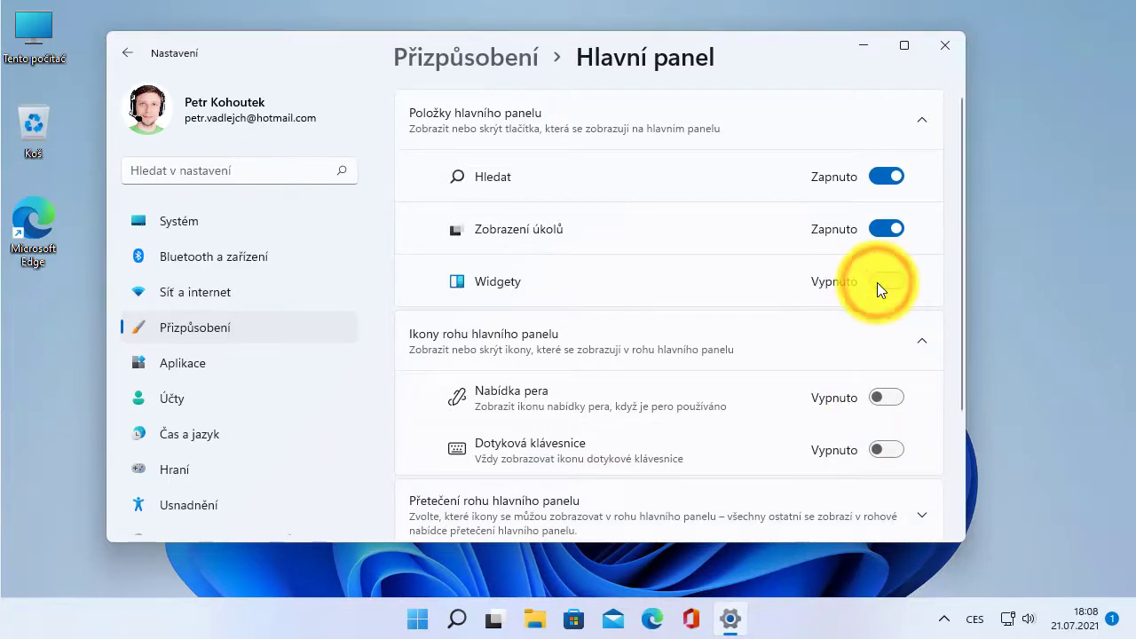
{"action": "left_click", "coordinate": [877, 283]}
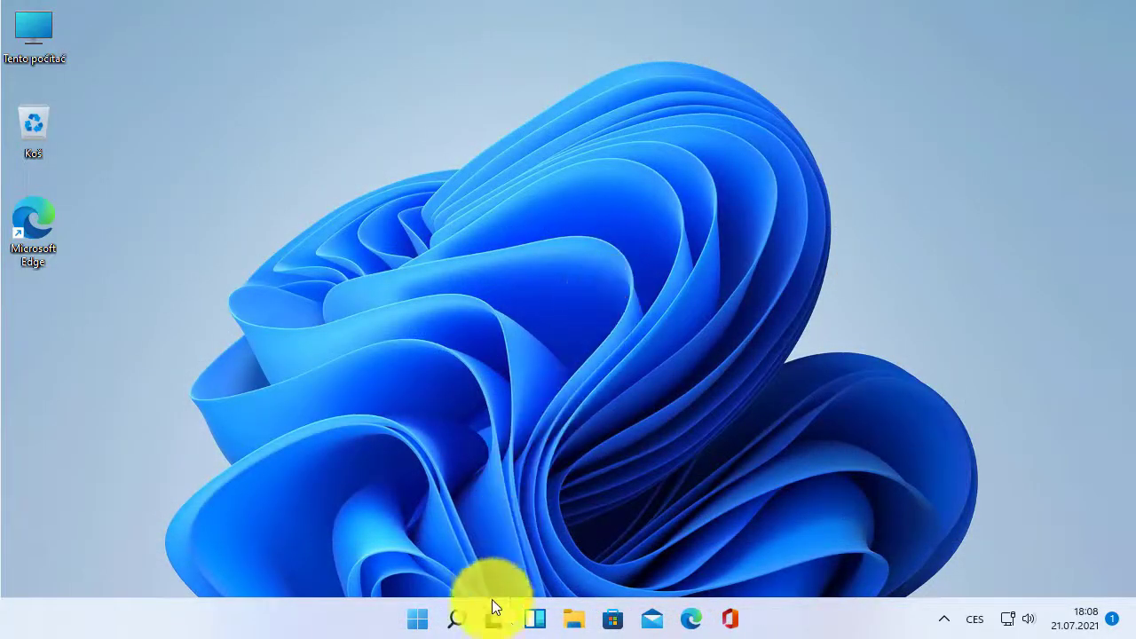
Add the Úkoly widget to the widgets board through the widget settings
{"action": "left_click", "coordinate": [534, 619]}
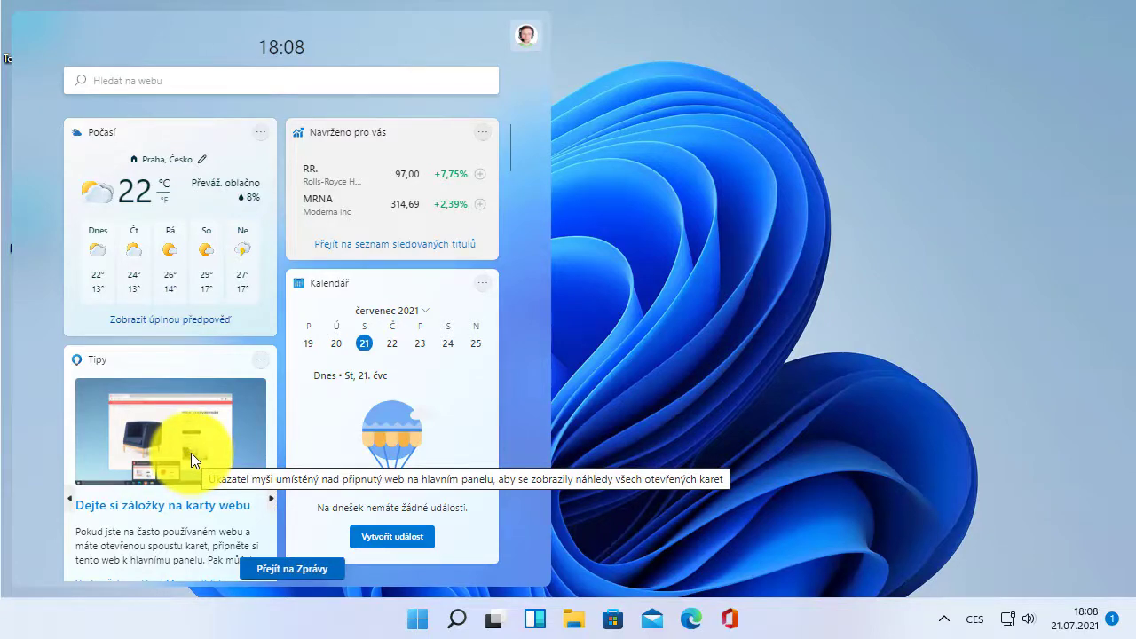
{"action": "scroll", "coordinate": [191, 453], "scroll_direction": "down", "scroll_amount": 5}
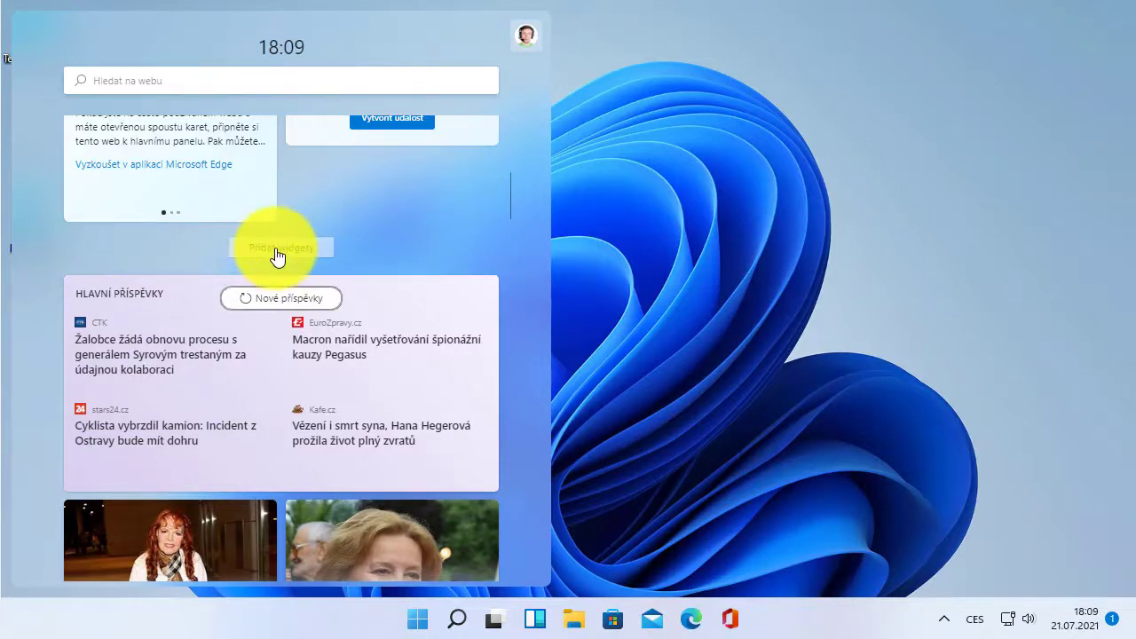
{"action": "left_click", "coordinate": [529, 40]}
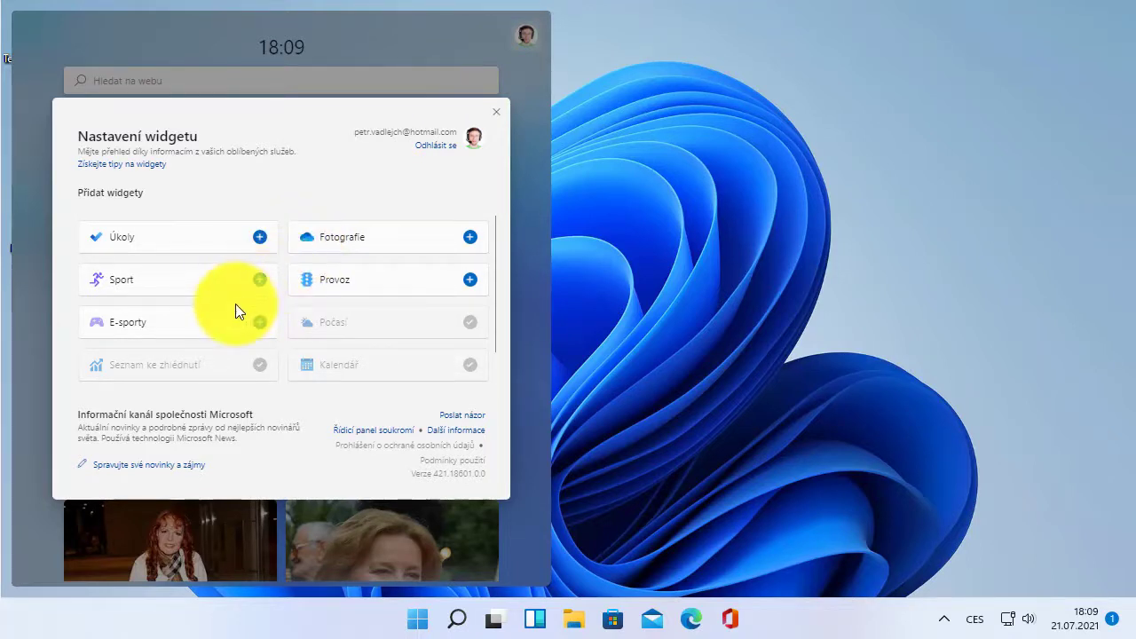
{"action": "scroll", "coordinate": [235, 303], "scroll_direction": "down", "scroll_amount": 1}
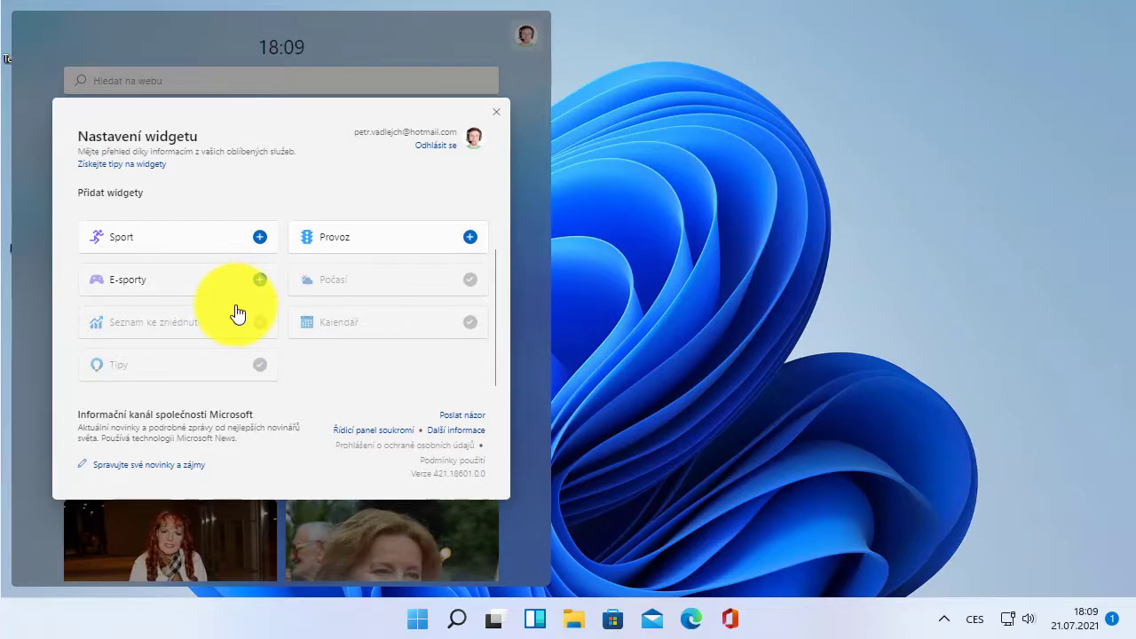
{"action": "scroll", "coordinate": [238, 313], "scroll_direction": "up", "scroll_amount": 1}
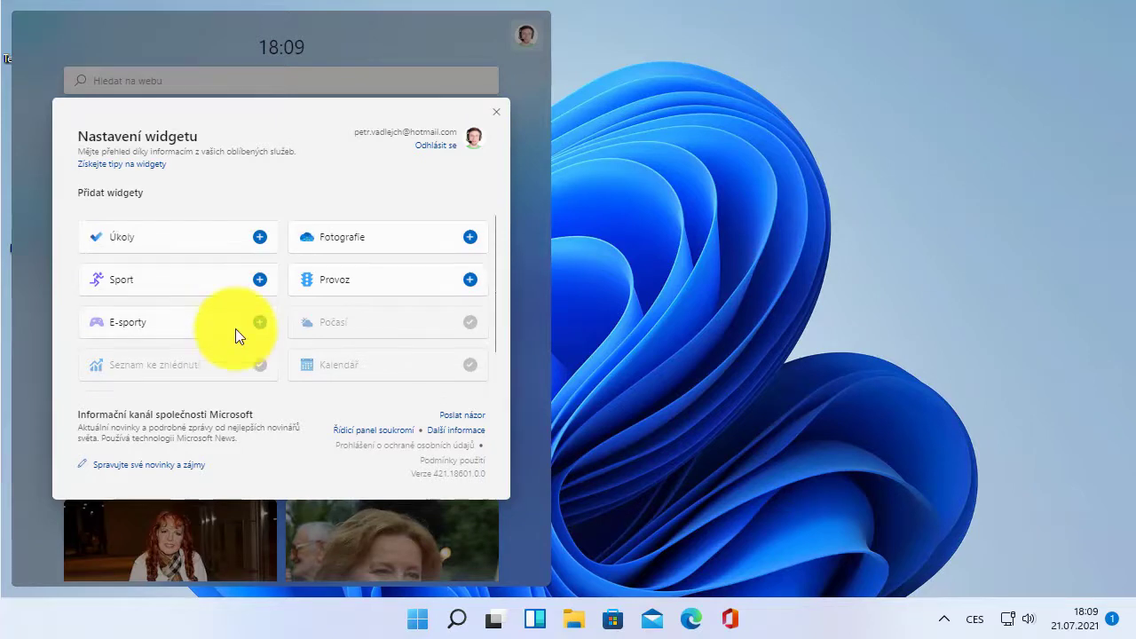
{"action": "left_click", "coordinate": [261, 237]}
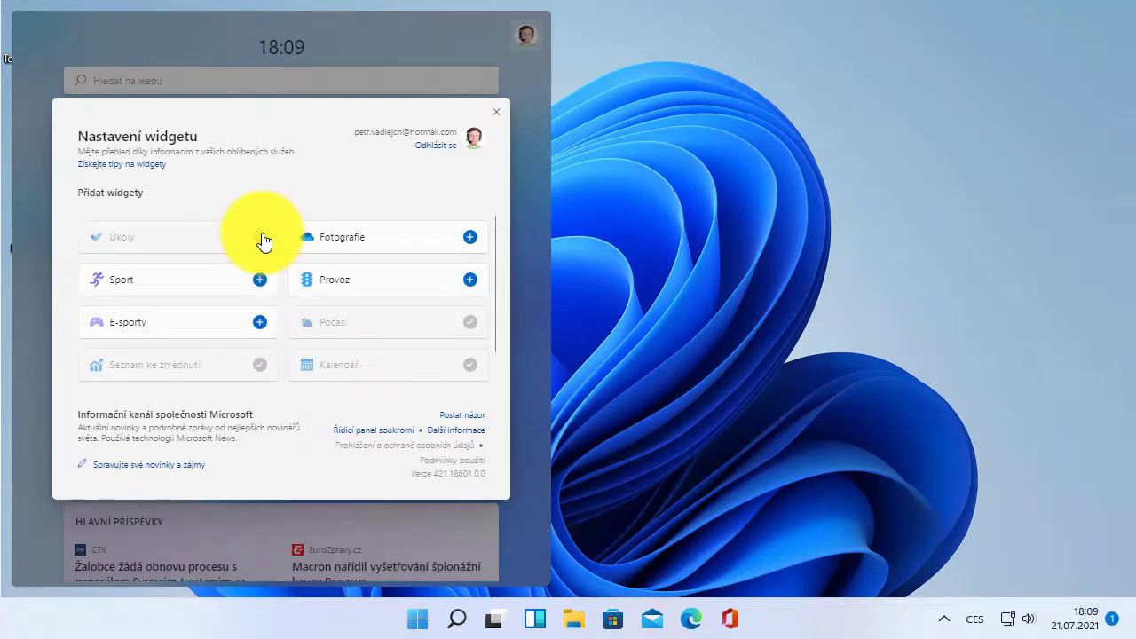
{"action": "left_click", "coordinate": [497, 112]}
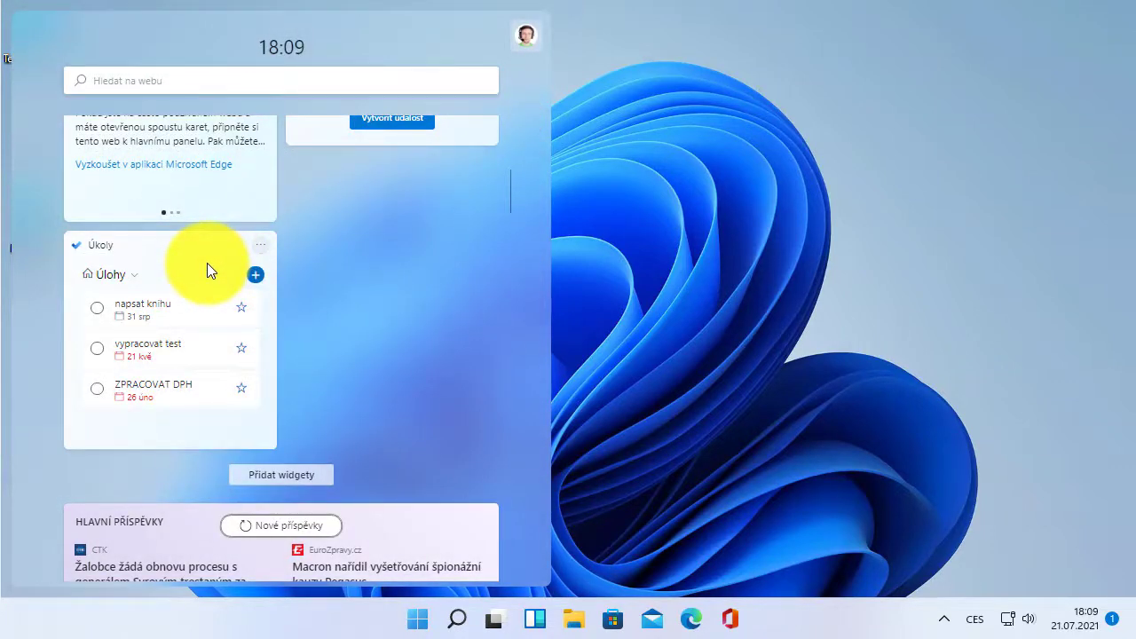
Add the task "Nakoupit" to the Úlohy list in the Úkoly widget and mark it as completed
{"action": "left_click", "coordinate": [256, 277]}
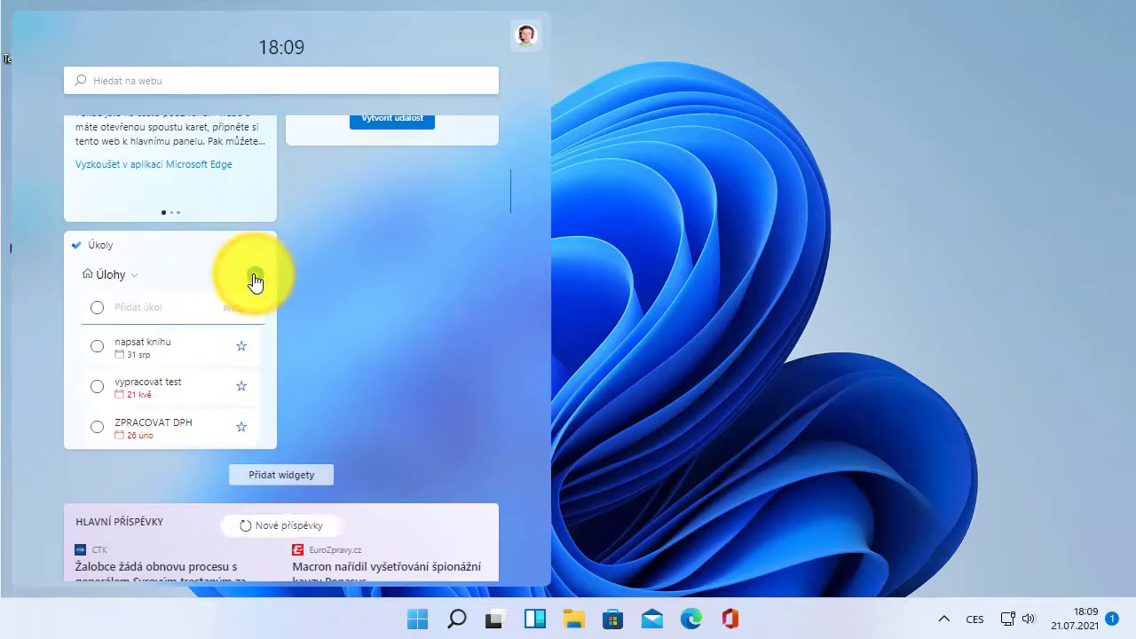
{"action": "type", "text": "Nakoupit"}
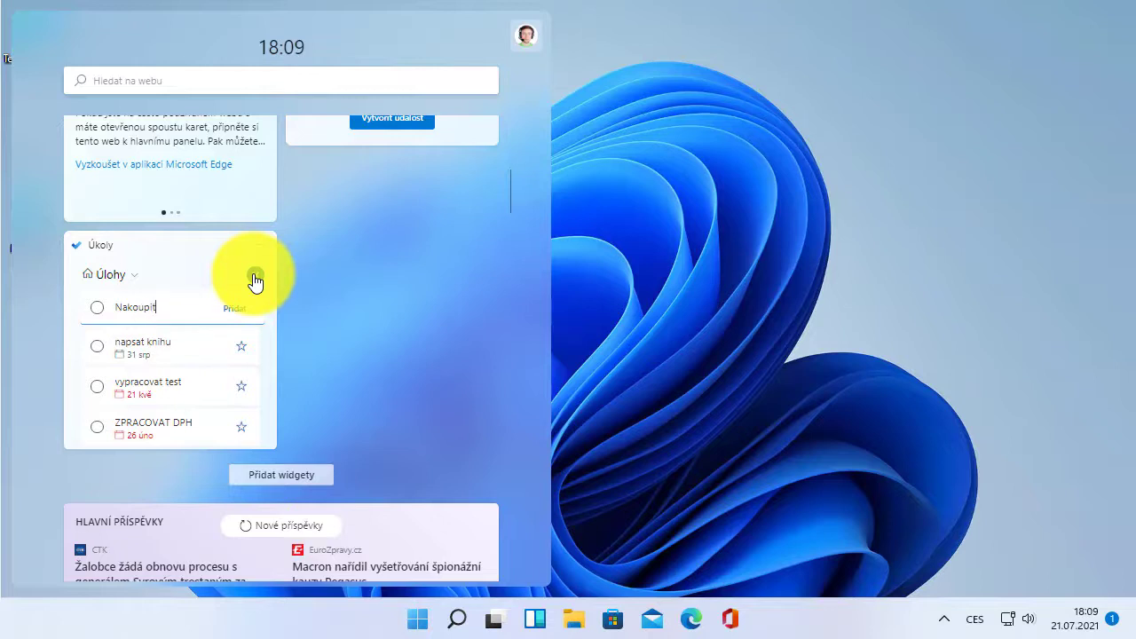
{"action": "key", "text": "Return"}
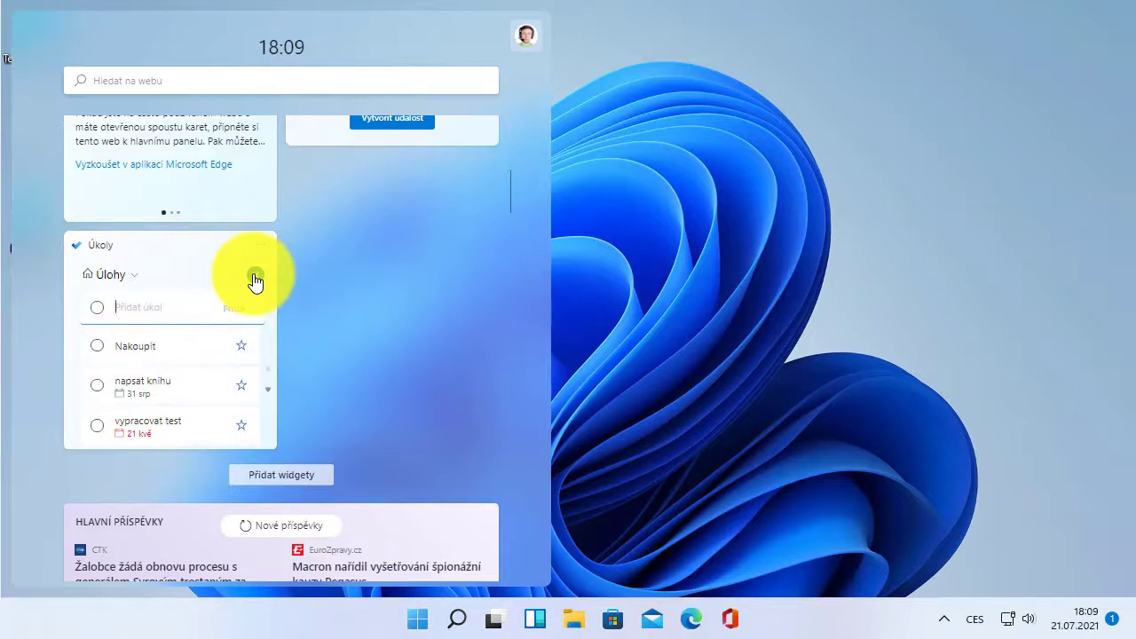
{"action": "left_click", "coordinate": [97, 346]}
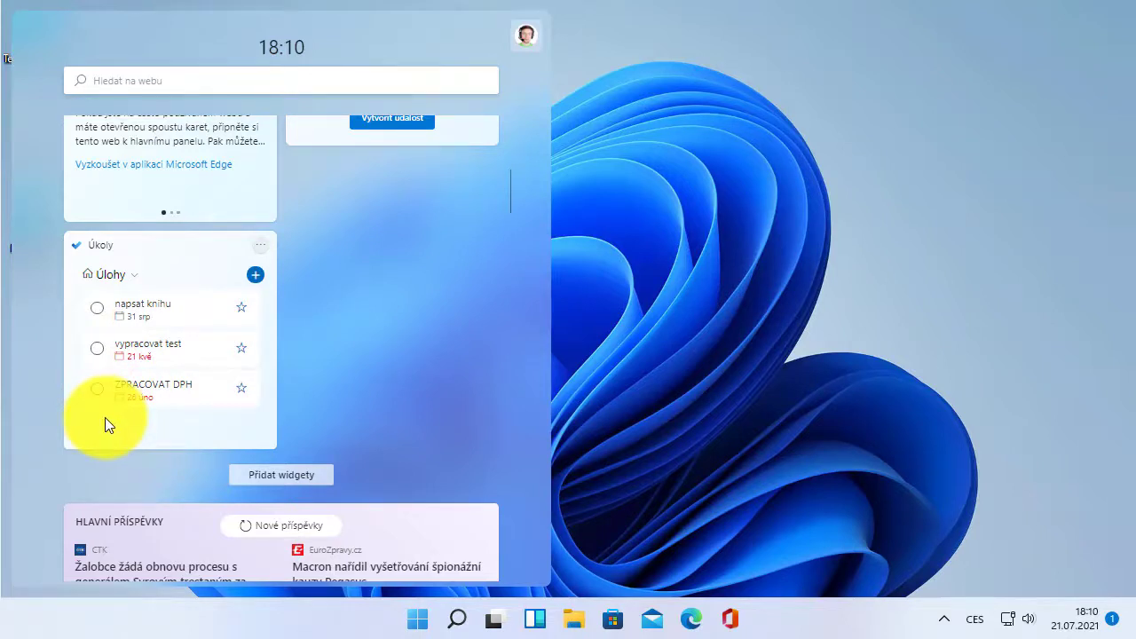
Resize the Úkoly widget to Malý and move it directly below the Kalendář widget
{"action": "left_click", "coordinate": [265, 253]}
{"action": "left_click", "coordinate": [274, 280]}
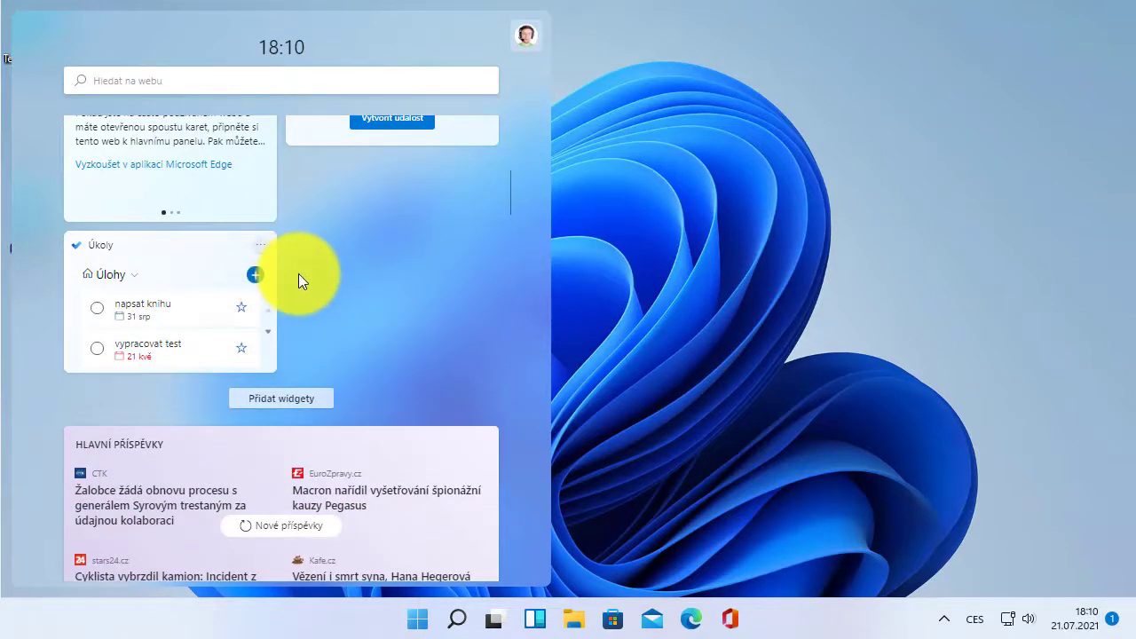
{"action": "scroll", "coordinate": [298, 274], "scroll_direction": "up", "scroll_amount": 3}
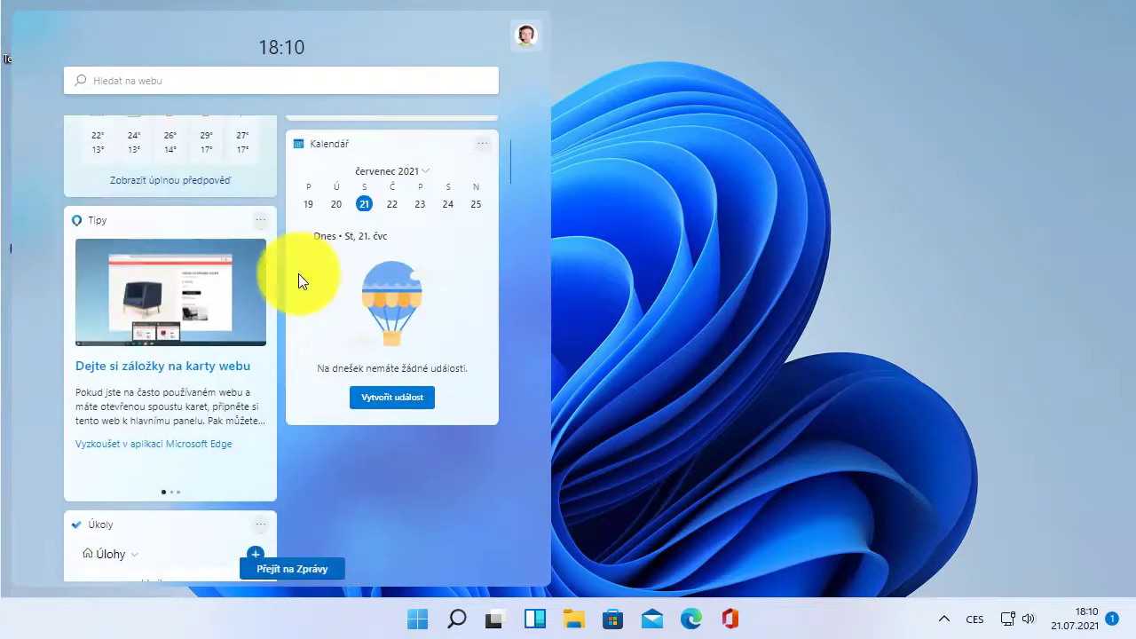
{"action": "scroll", "coordinate": [298, 274], "scroll_direction": "down", "scroll_amount": 2}
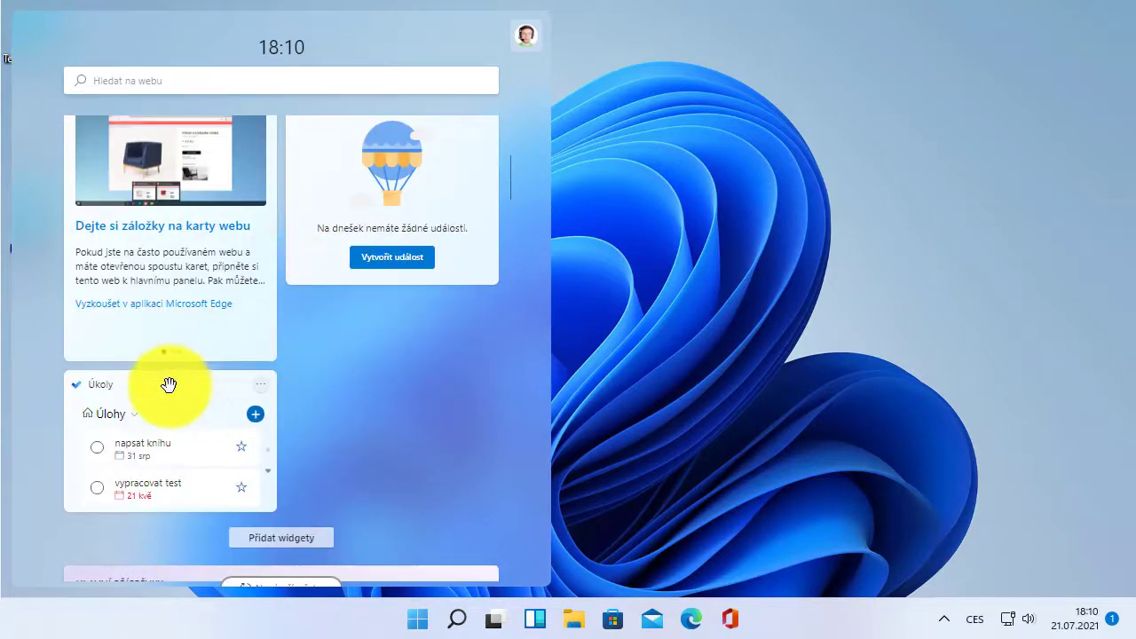
{"action": "left_click_drag", "start_coordinate": [168, 386], "coordinate": [398, 314]}
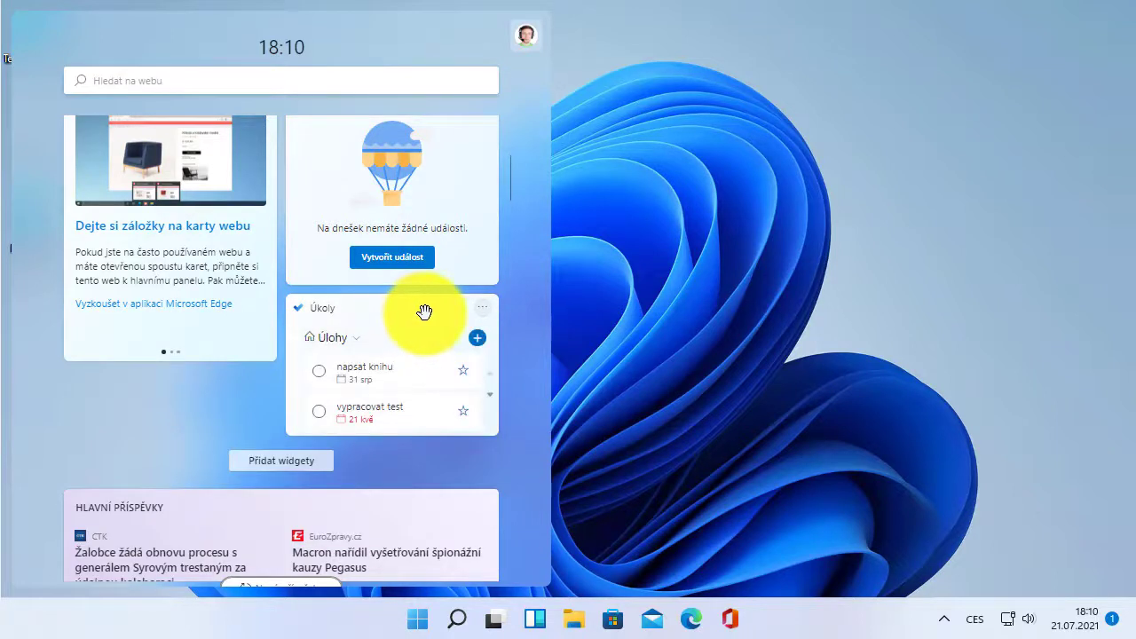
Remove the Úkoly widget from the widgets board
{"action": "left_click", "coordinate": [482, 309]}
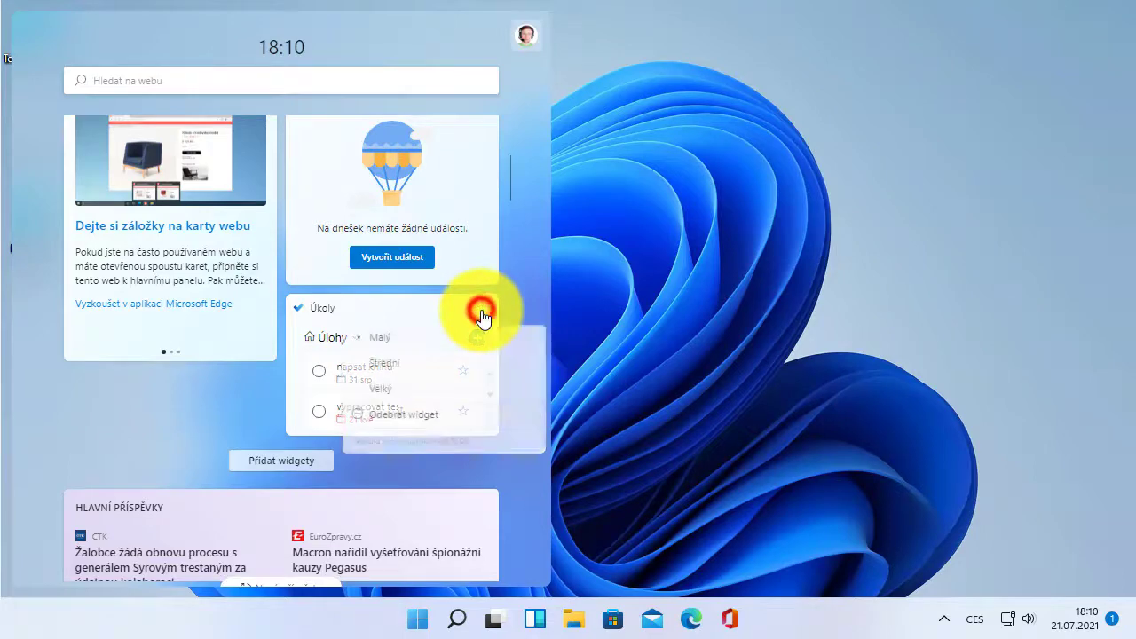
{"action": "left_click", "coordinate": [436, 423]}
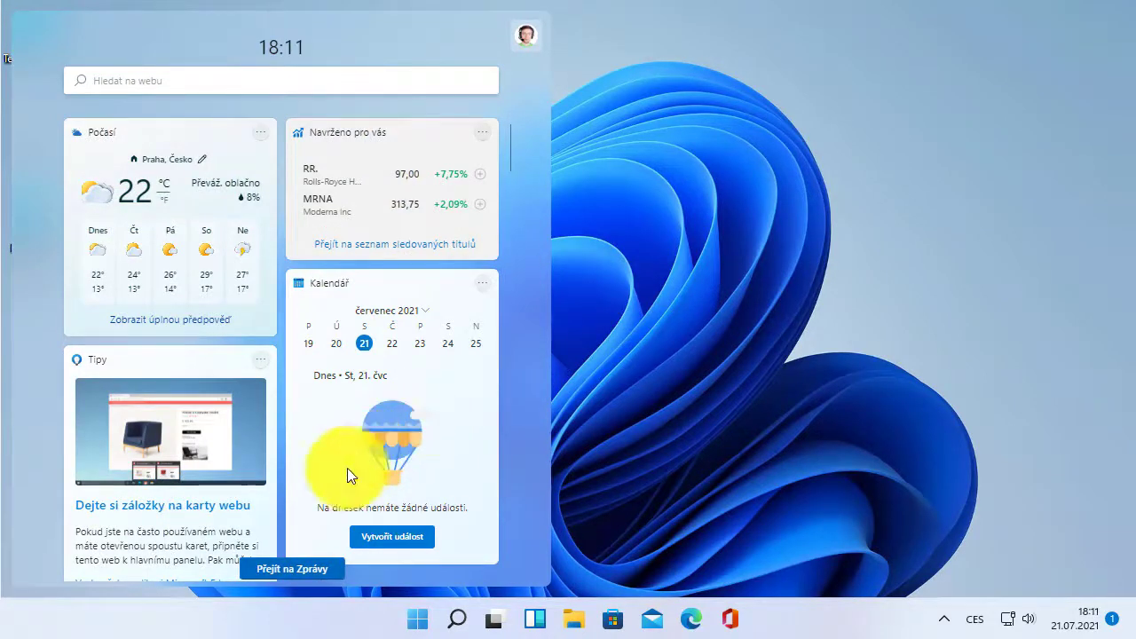
Go to the news section and examine the reactions and the options menu of the first Kafe.cz article
{"action": "left_click", "coordinate": [288, 573]}
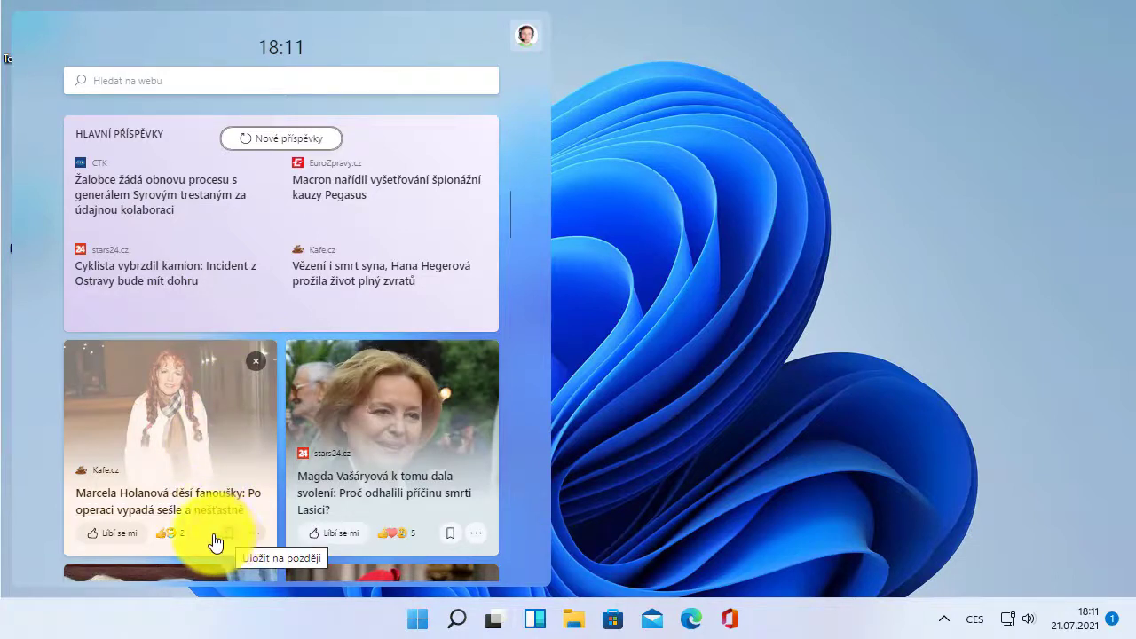
{"action": "mouse_move", "coordinate": [125, 538]}
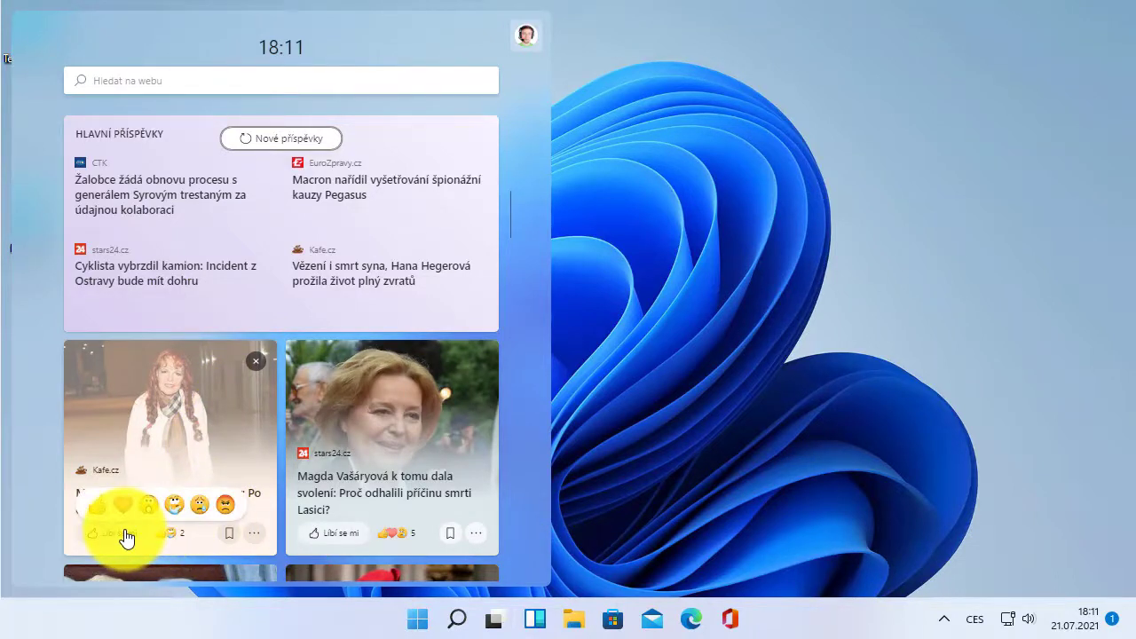
{"action": "left_click", "coordinate": [256, 539]}
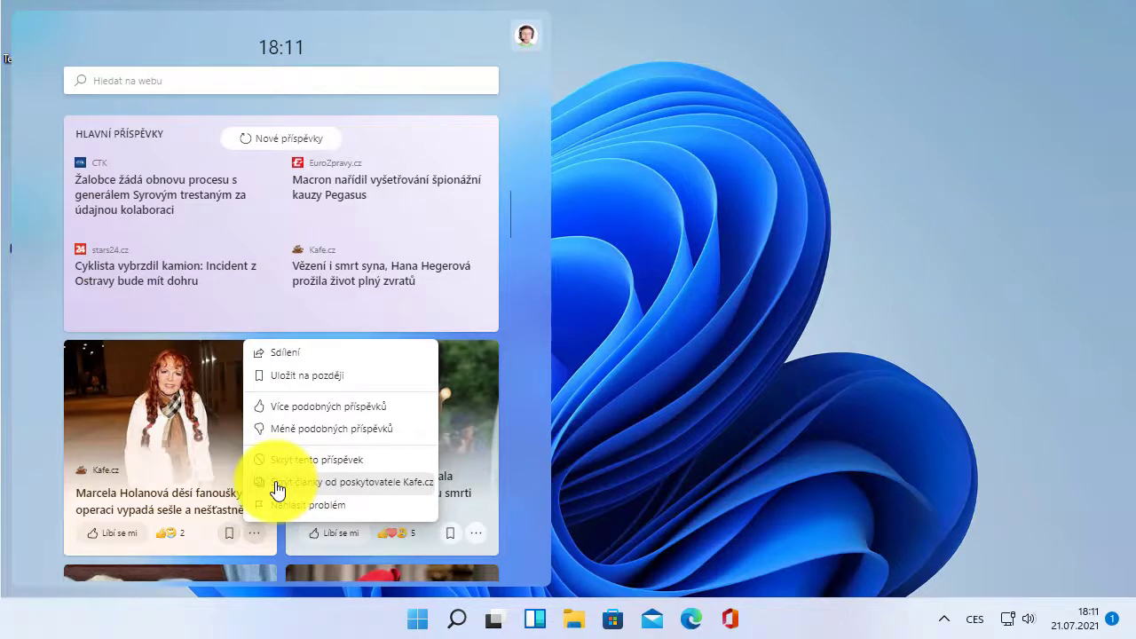
{"action": "left_click", "coordinate": [517, 285]}
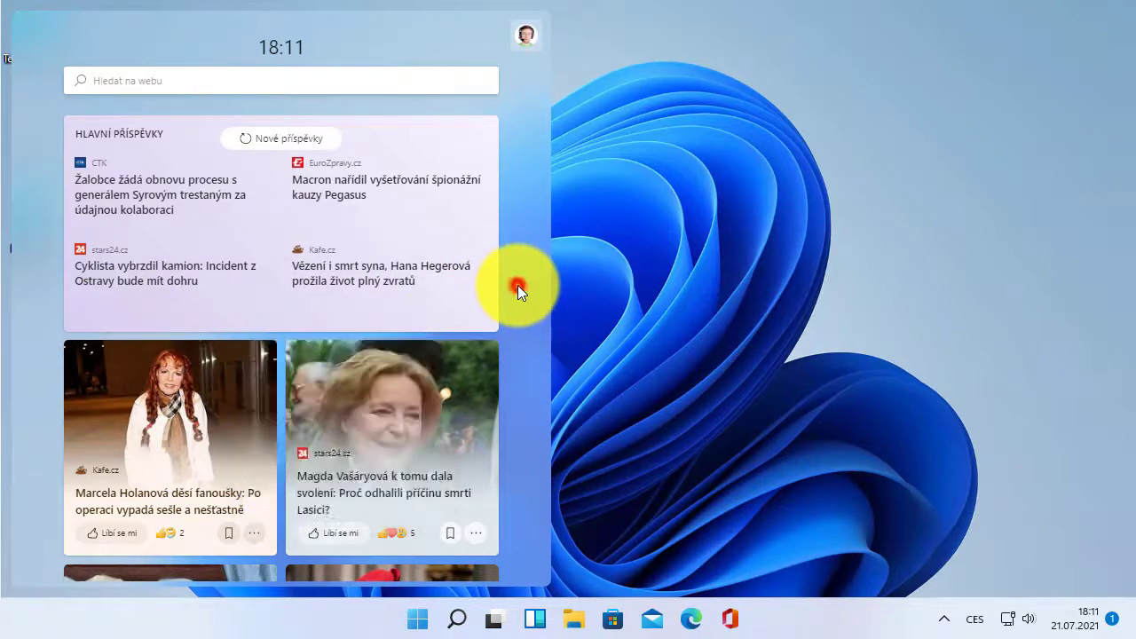
Look at the news and interests link in the widget settings, and browse further down the news feed
{"action": "left_click", "coordinate": [526, 35]}
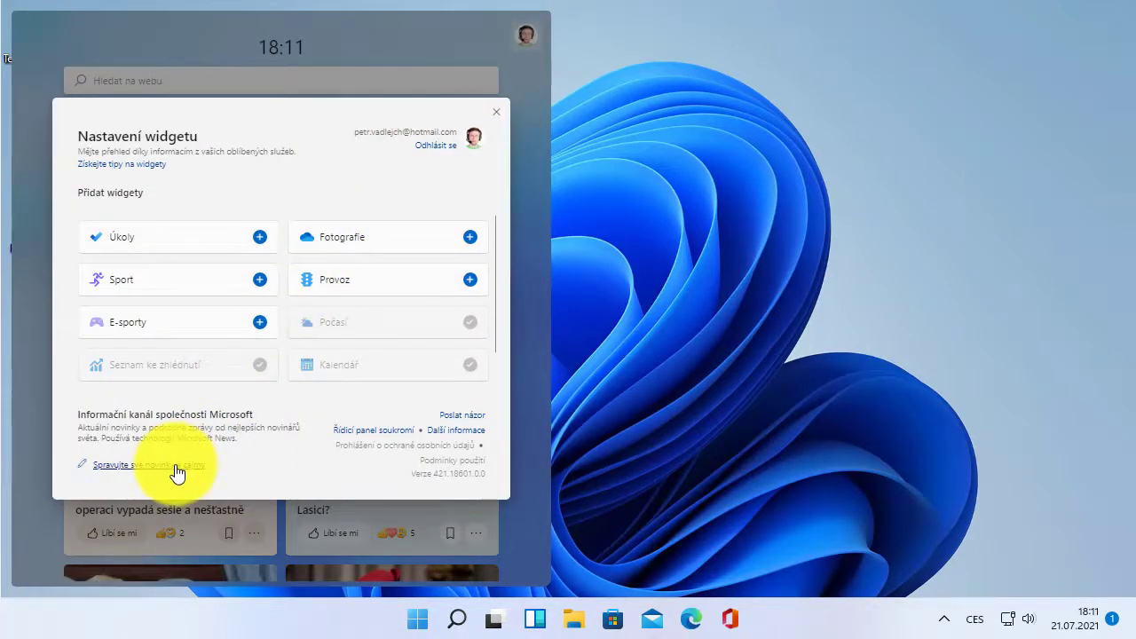
{"action": "left_click", "coordinate": [498, 112]}
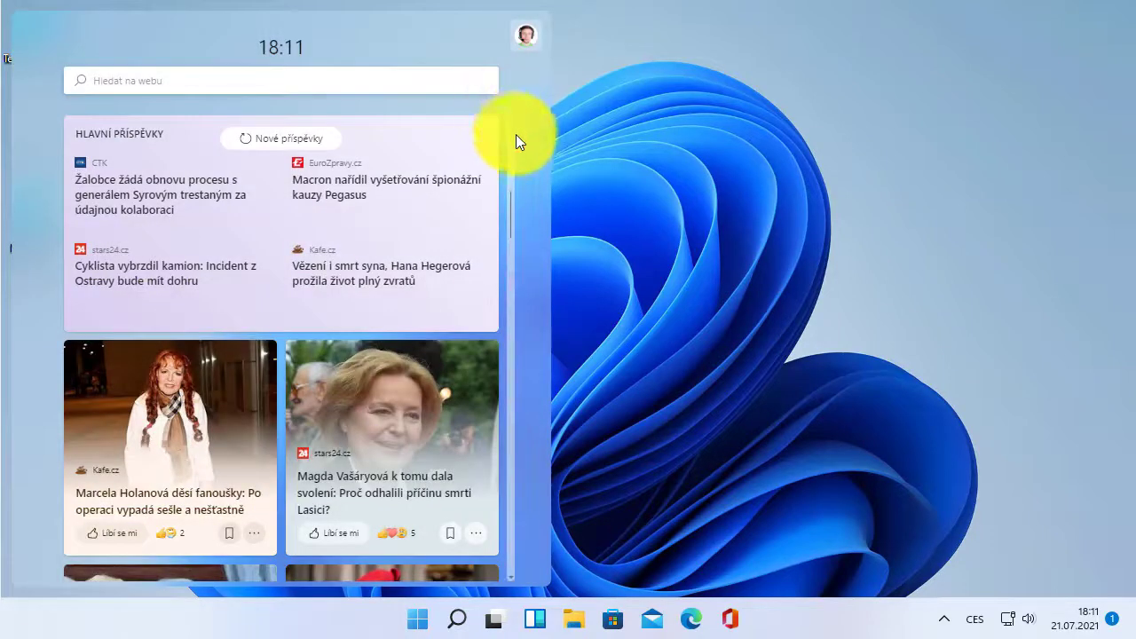
{"action": "scroll", "coordinate": [409, 351], "scroll_direction": "down", "scroll_amount": 3}
{"action": "scroll", "coordinate": [409, 353], "scroll_direction": "down", "scroll_amount": 2}
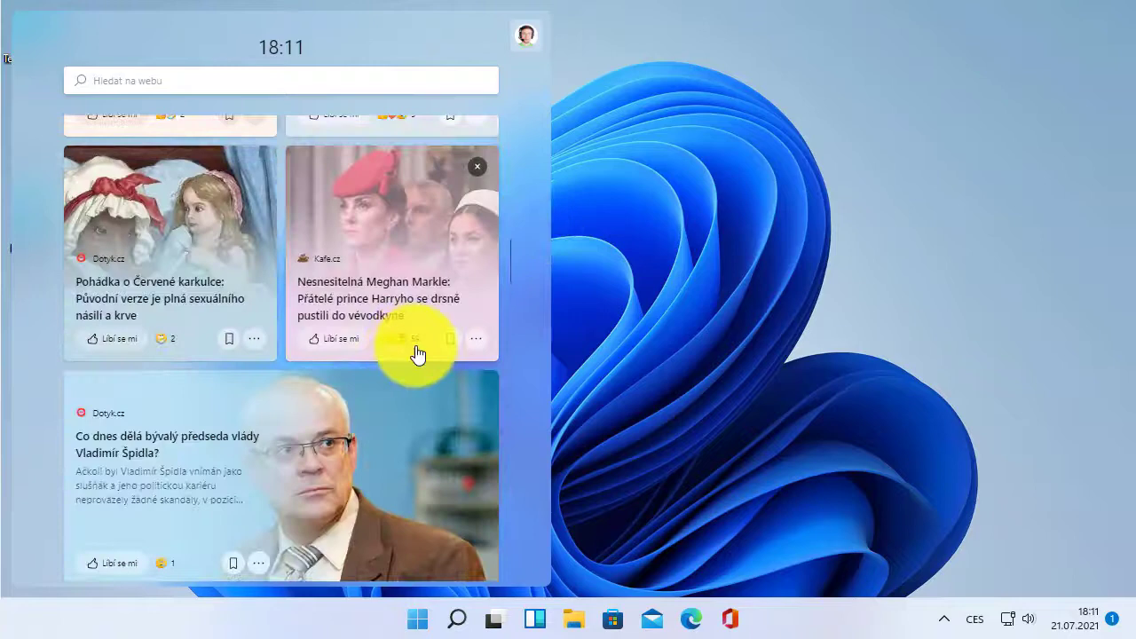
{"action": "left_click", "coordinate": [655, 363]}
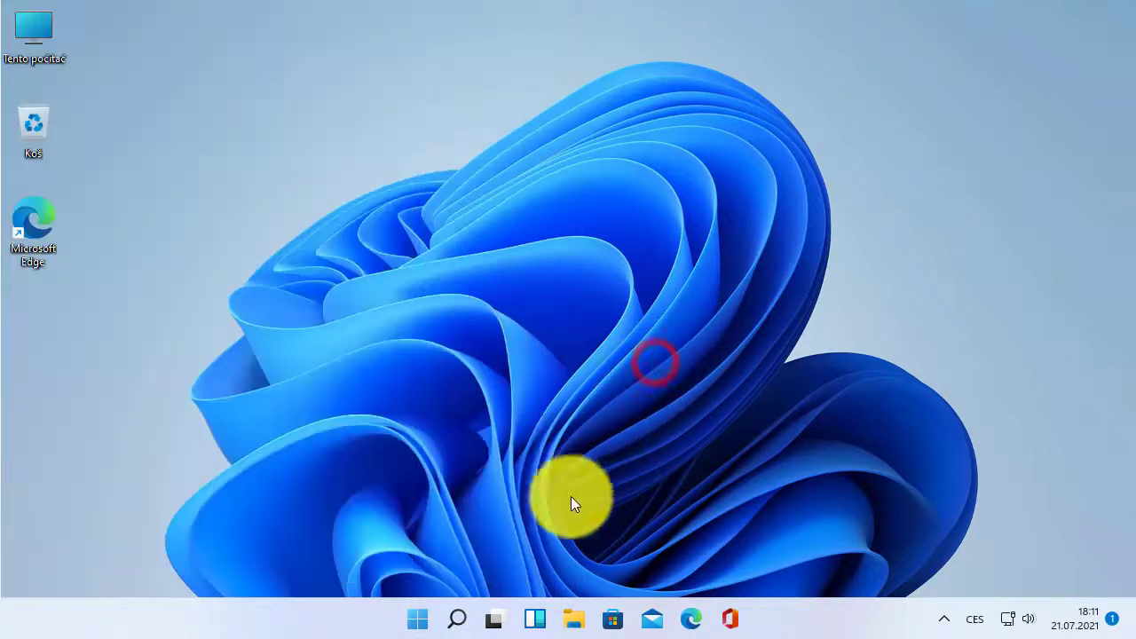
{"action": "left_click", "coordinate": [535, 619]}
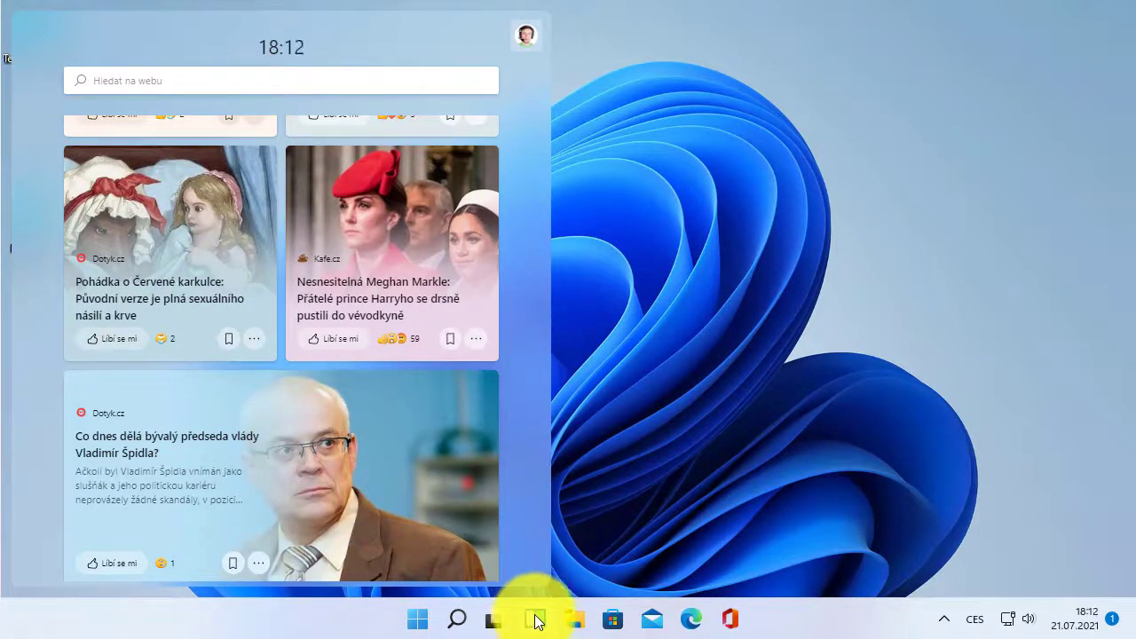
{"action": "left_click", "coordinate": [745, 440]}
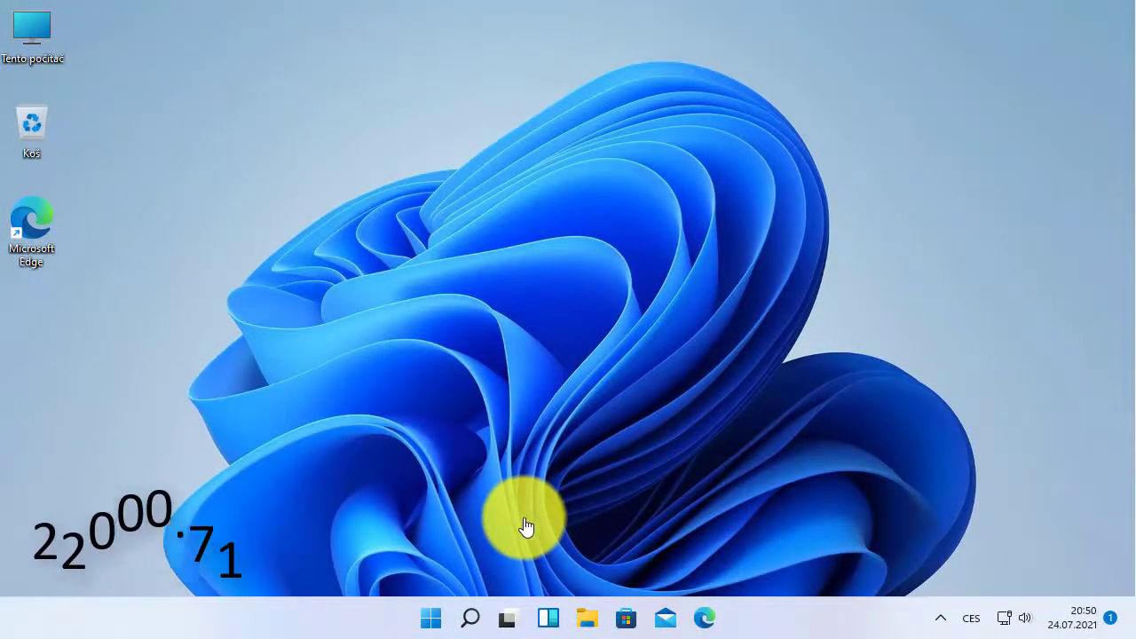
Open the widgets board and try to bring up the dialog for adding widgets from below the Kalendář widget
{"action": "left_click", "coordinate": [543, 614]}
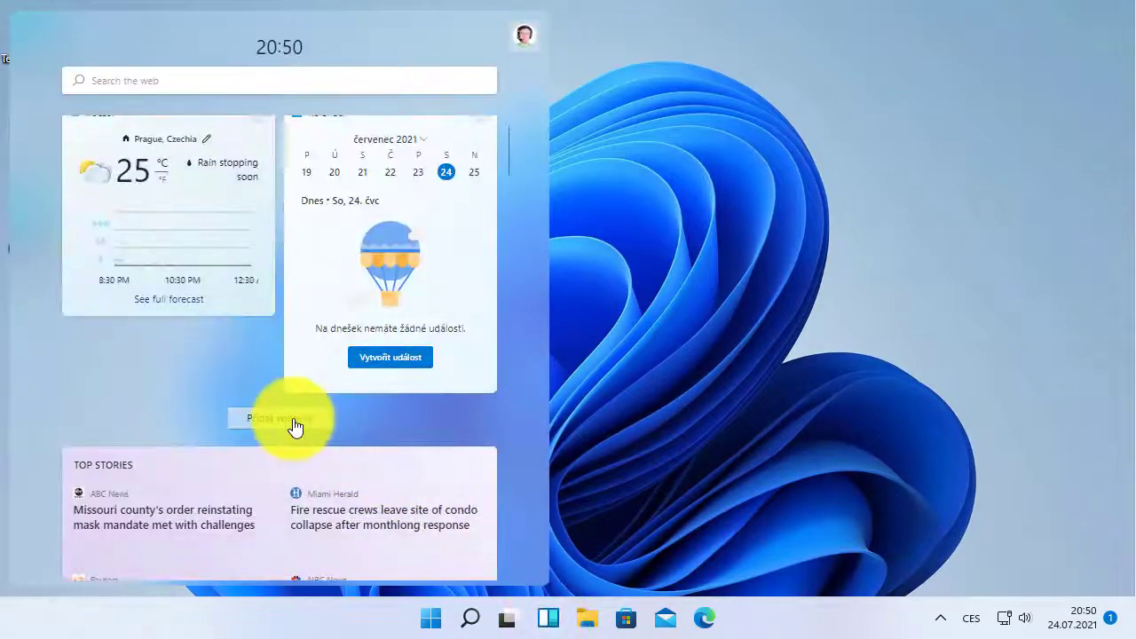
{"action": "left_click", "coordinate": [293, 423]}
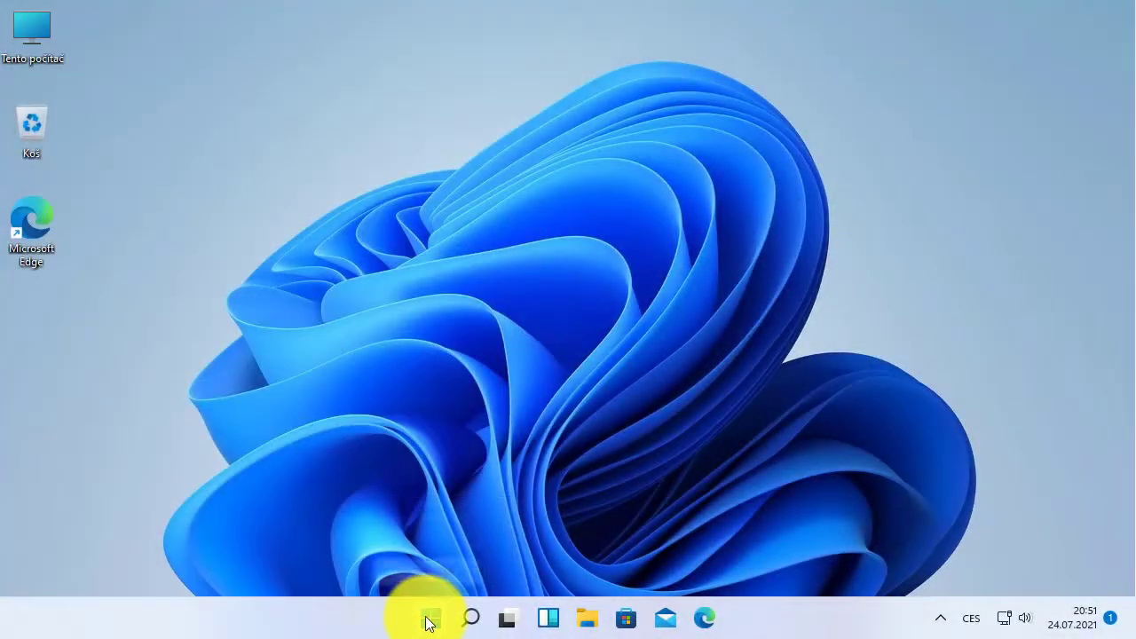
Check the country or region (Země nebo oblast) under Jazyk a oblast in the Windows time and language settings, and close Settings
{"action": "left_click", "coordinate": [429, 619]}
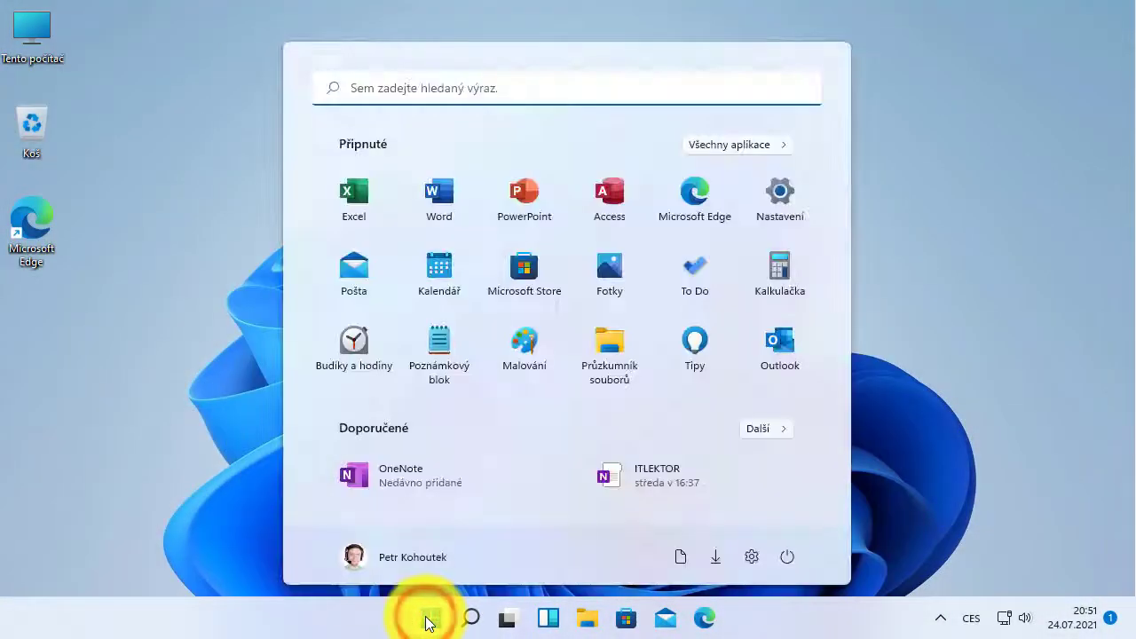
{"action": "left_click", "coordinate": [772, 203]}
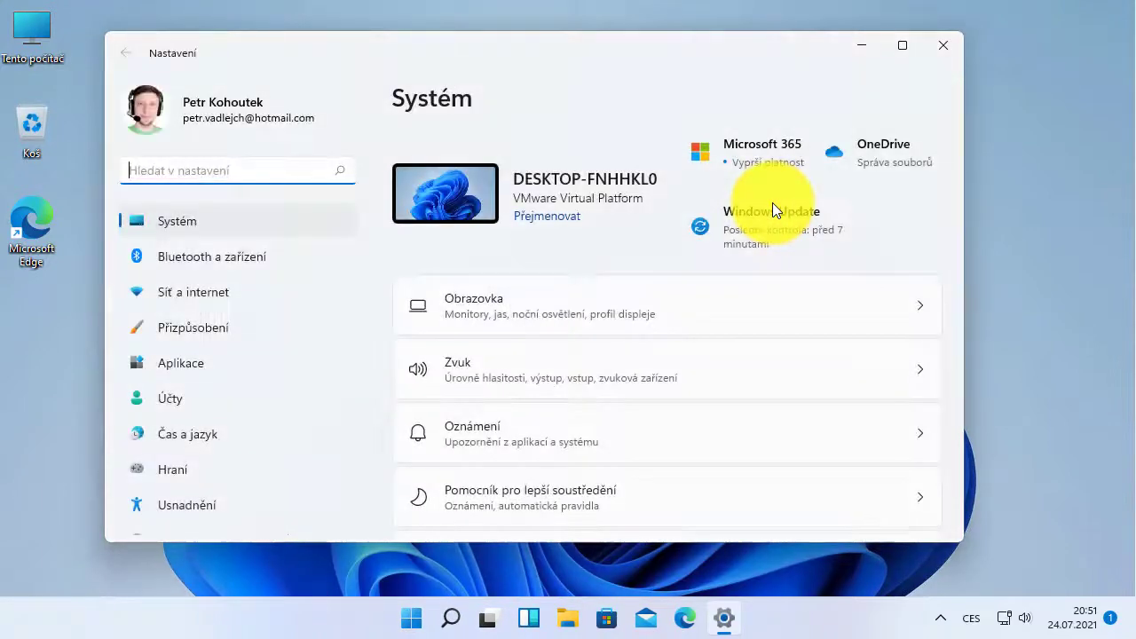
{"action": "left_click", "coordinate": [196, 439]}
{"action": "left_click", "coordinate": [608, 229]}
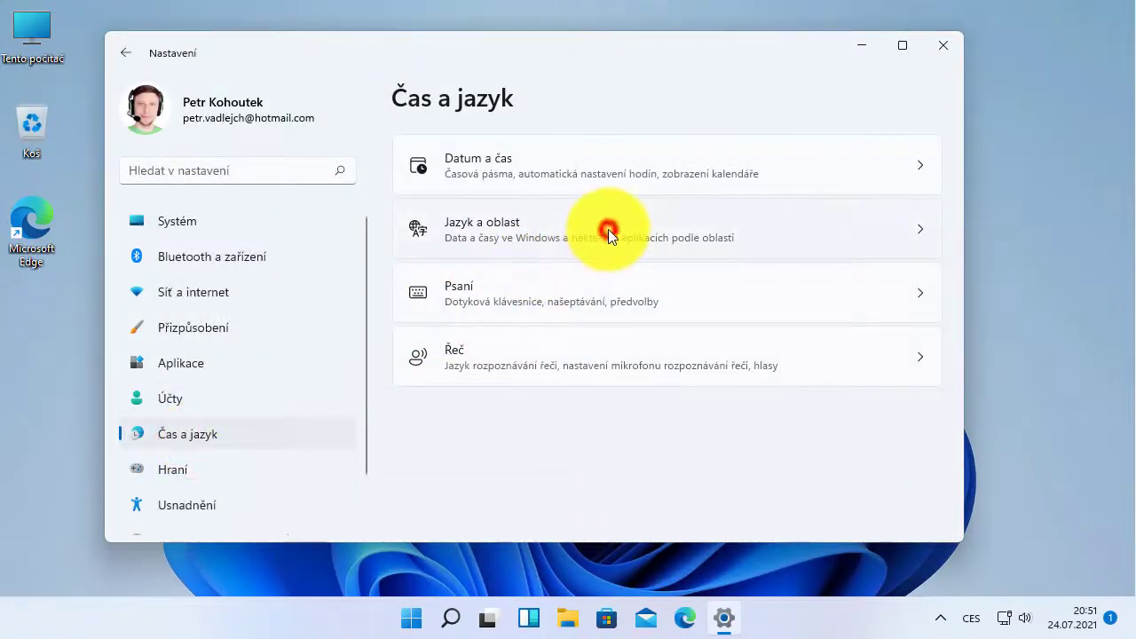
{"action": "scroll", "coordinate": [608, 229], "scroll_direction": "down", "scroll_amount": 3}
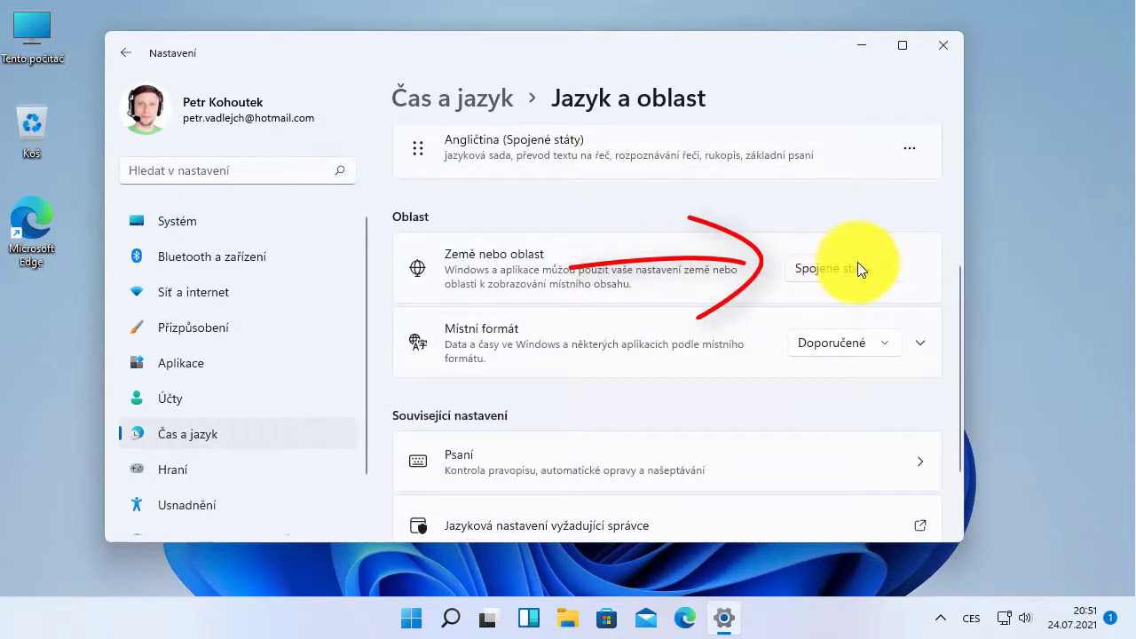
{"action": "left_click", "coordinate": [953, 50]}
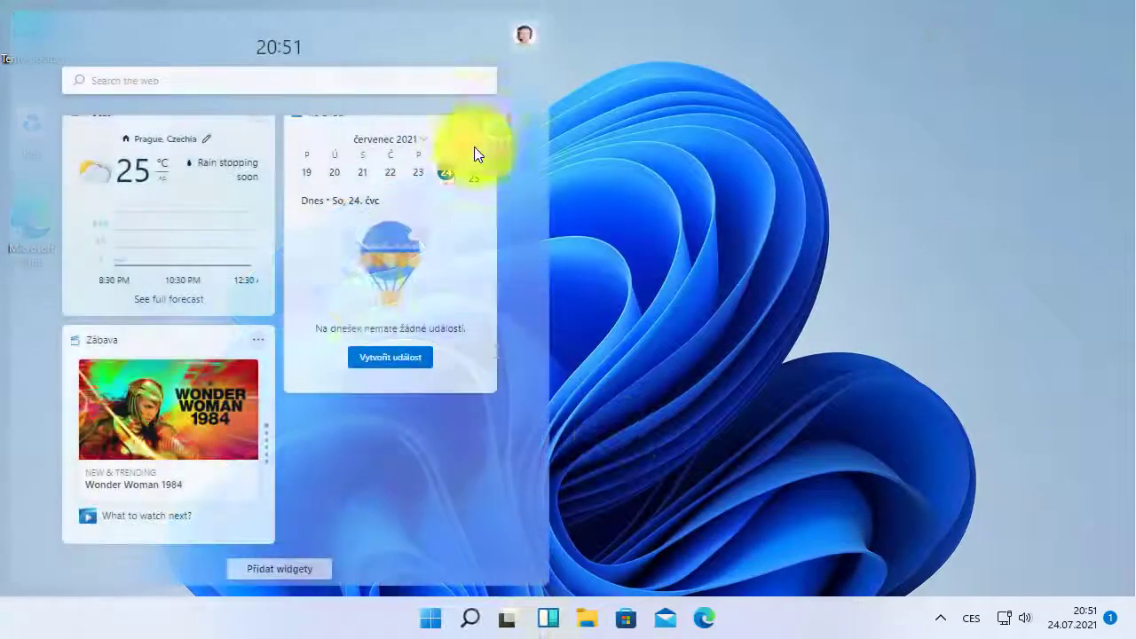
Browse the films in the Zábava widget to Ford v. Ferrari and open that film from the widget
{"action": "left_click", "coordinate": [266, 487]}
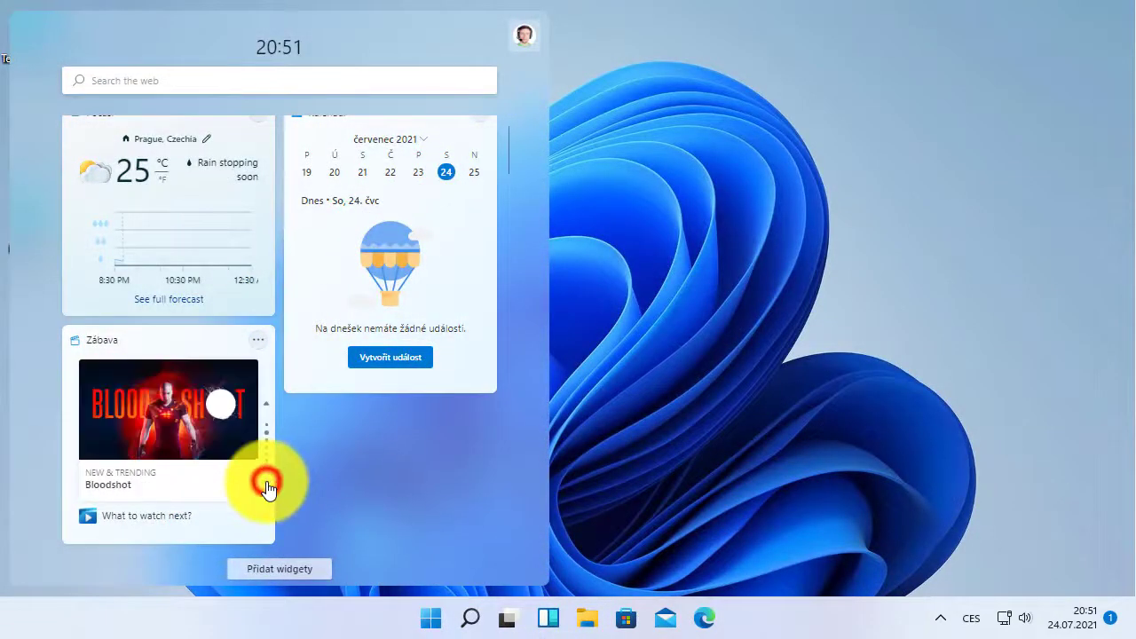
{"action": "left_click", "coordinate": [268, 489]}
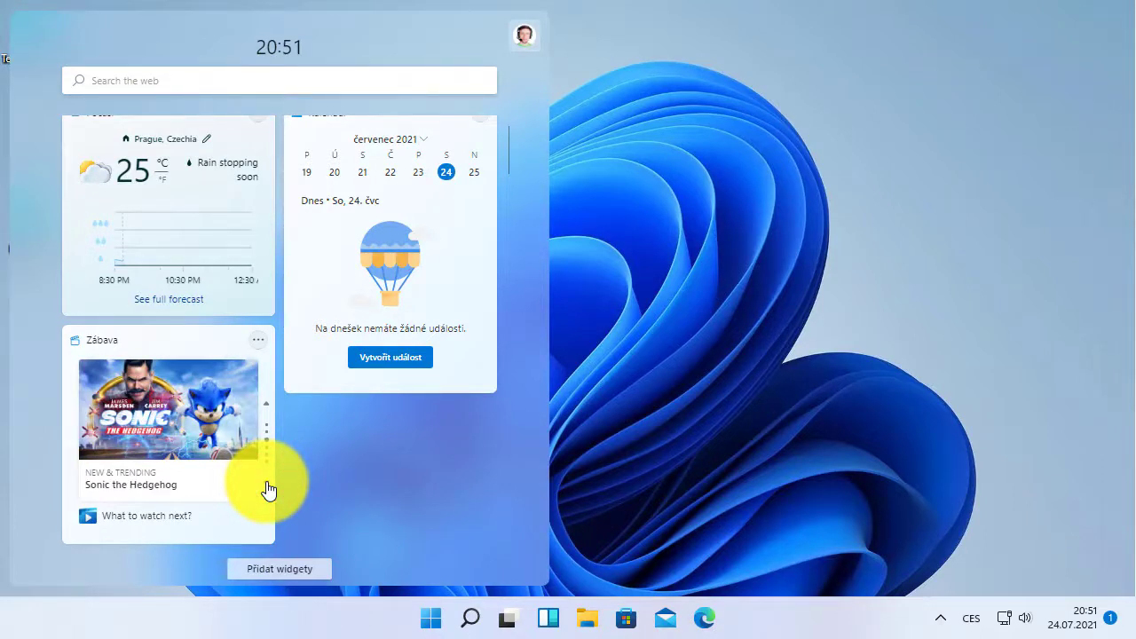
{"action": "left_click", "coordinate": [268, 485]}
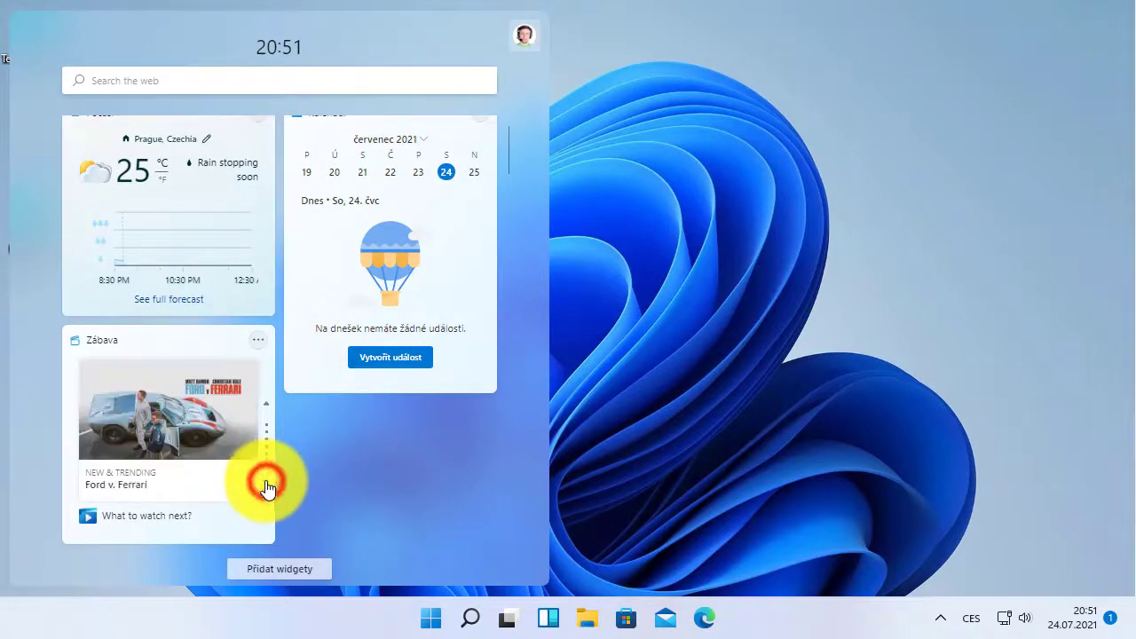
{"action": "left_click", "coordinate": [186, 431]}
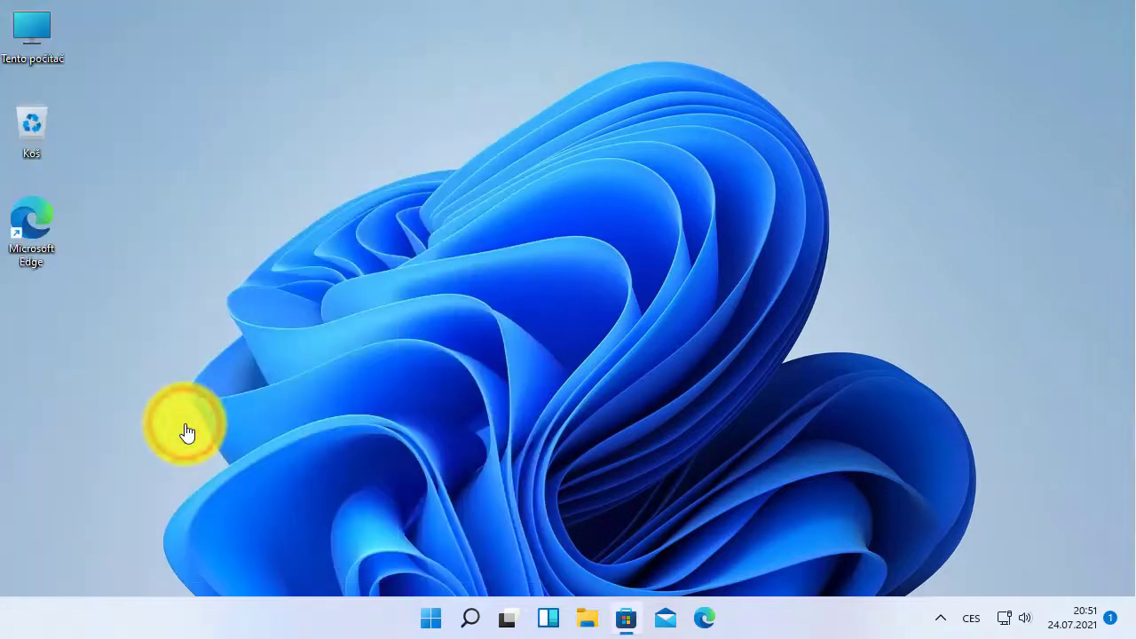